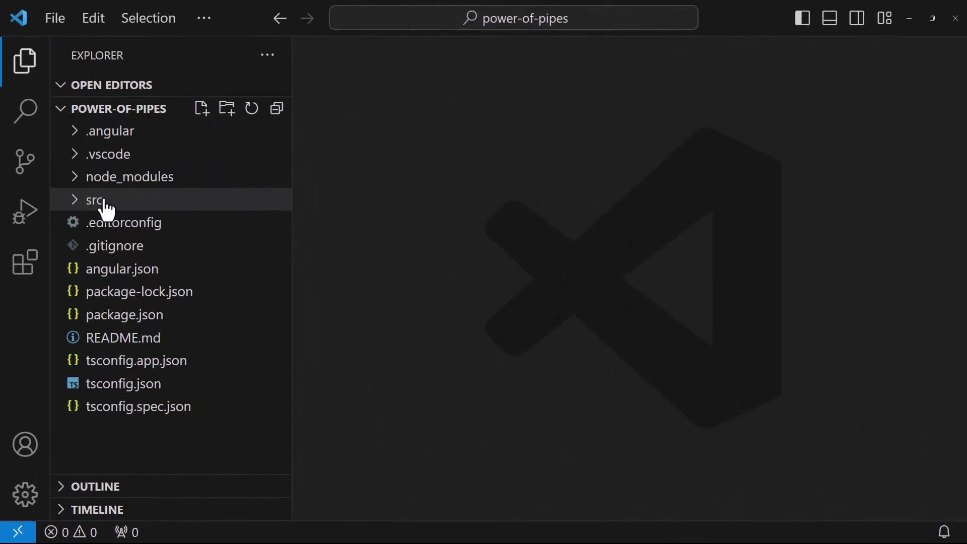
Step: Check the sort pipe's registered name and add | sort: 'name' to the country *ngFor
click(100, 199)
click(108, 223)
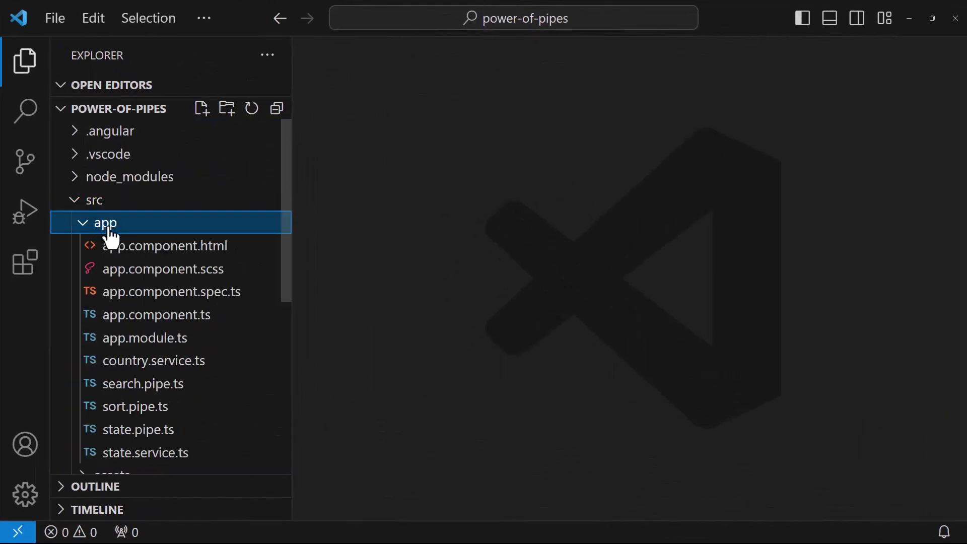
scroll(177, 322, down, 2)
click(136, 354)
double_click(451, 166)
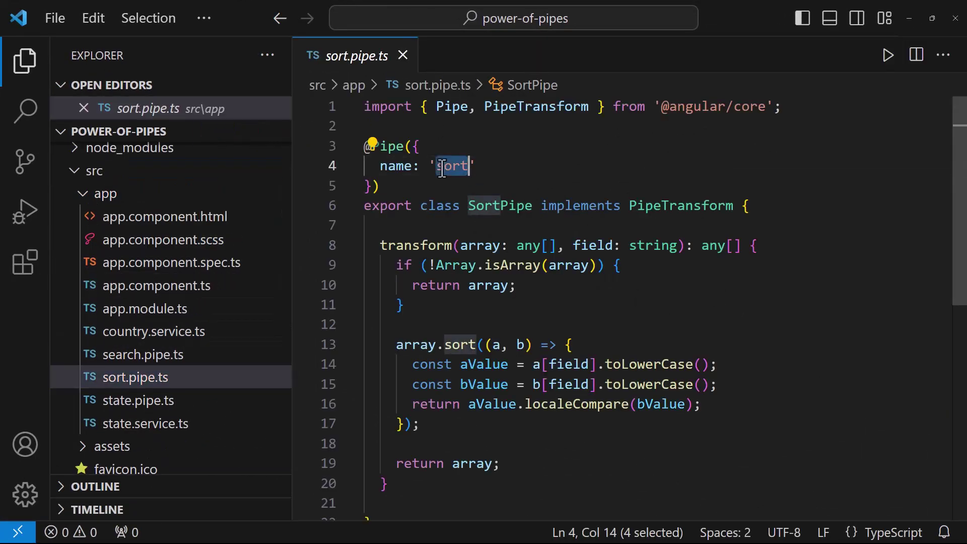
click(216, 217)
click(678, 281)
text(| )
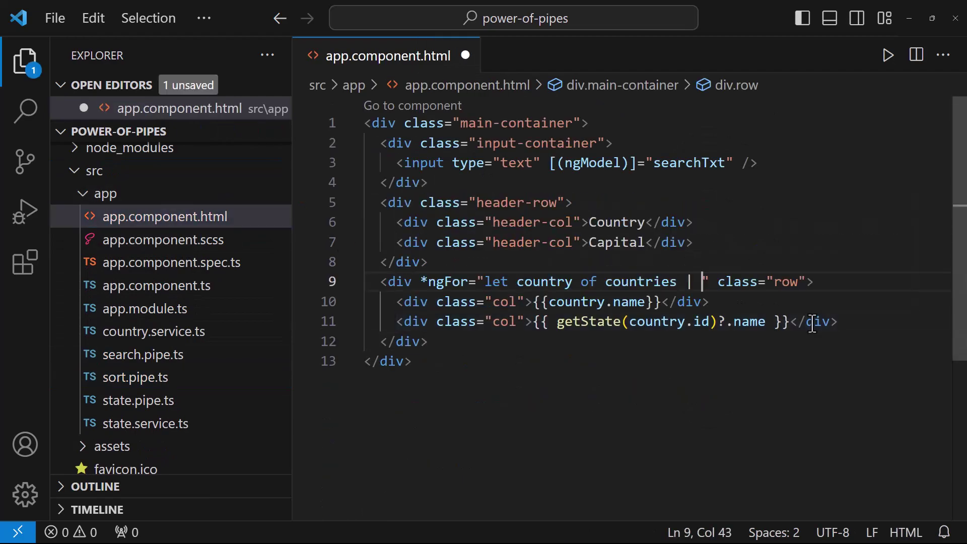
text(sort: 'name')
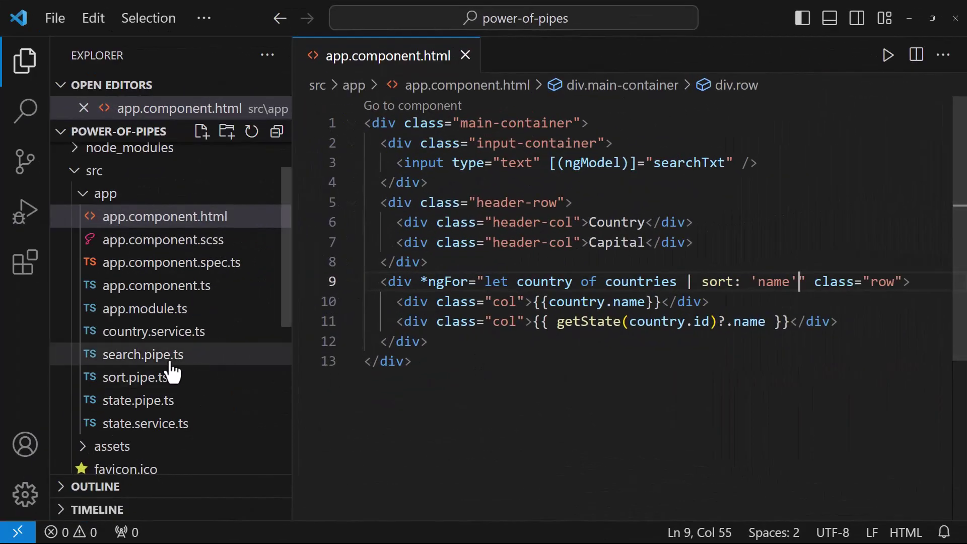
Step: Check the search pipe's name, chain | search: searchTxt onto the loop, and save the template
click(170, 361)
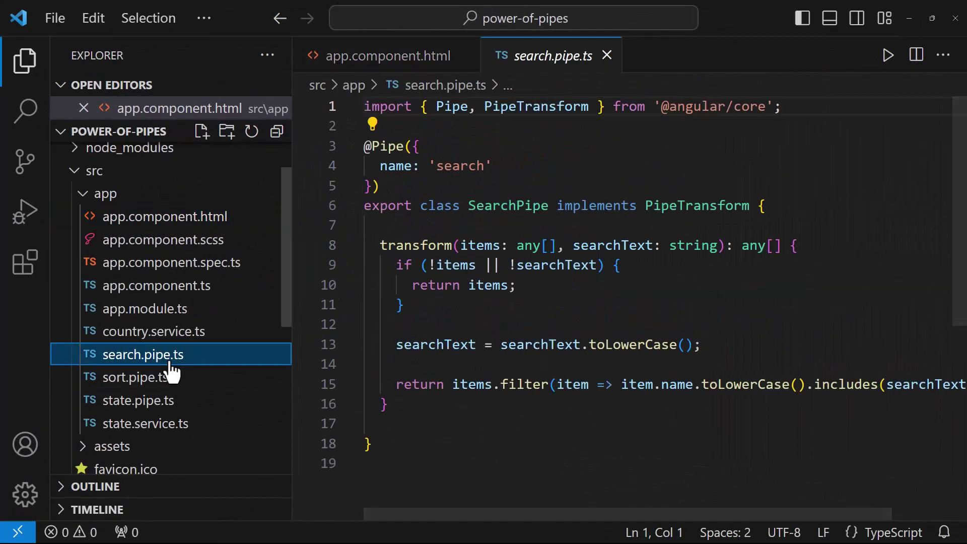
click(459, 164)
double_click(459, 164)
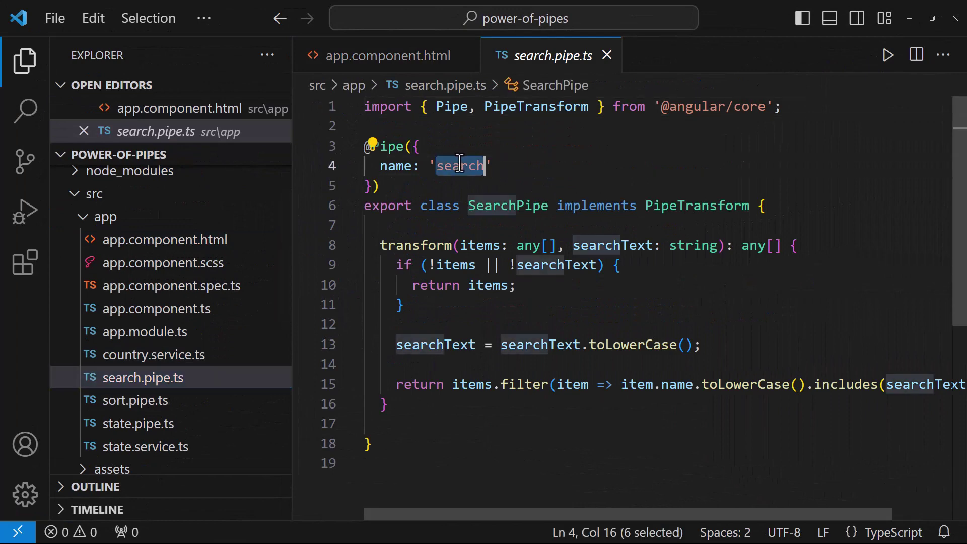
click(650, 162)
click(388, 56)
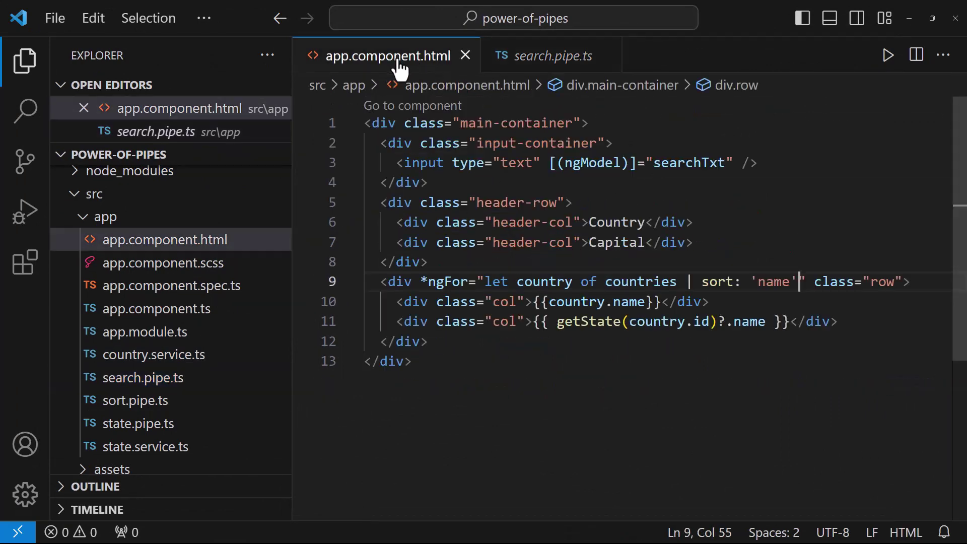
text(| search:)
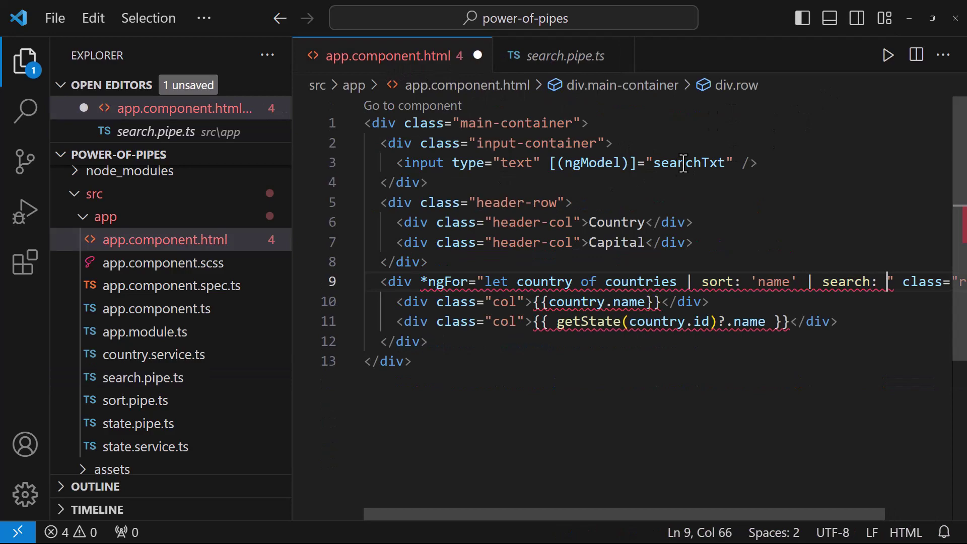
double_click(688, 162)
key(ctrl+c)
click(889, 281)
key(ctrl+v)
key(ctrl+s)
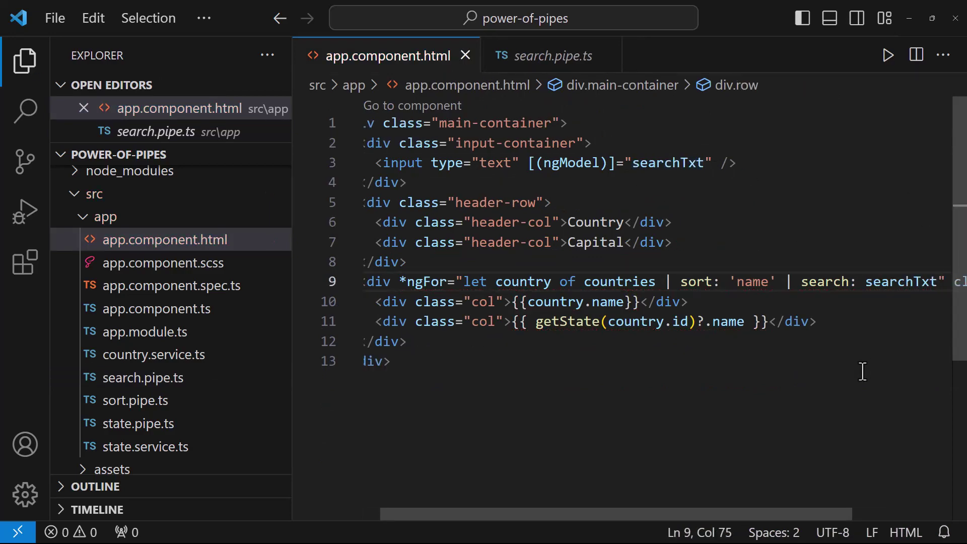
text(In)
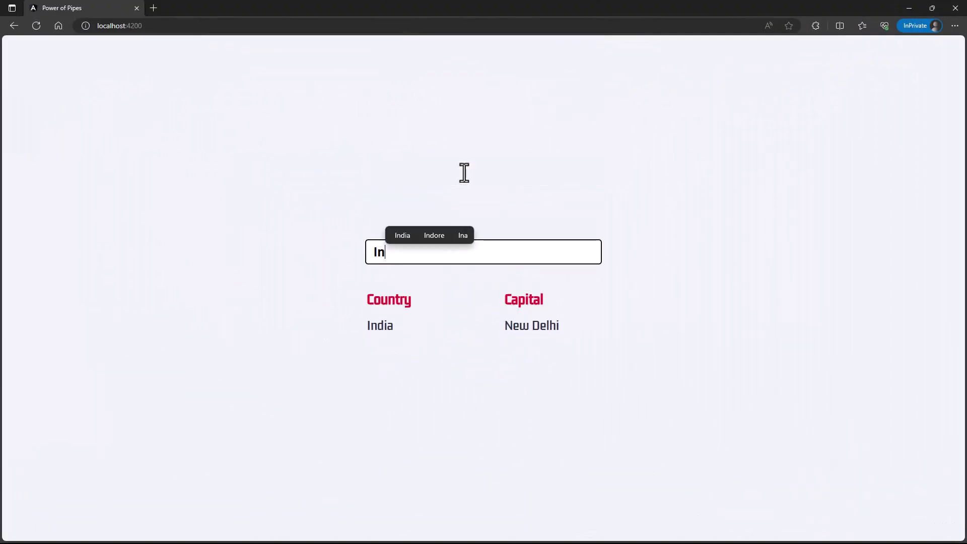
text(d)
Step: Filter the sorted list in Edge by typing Ind, then Germ, clearing the search box between
key(BackSpace)
key(BackSpace)
key(BackSpace)
text(Ger)
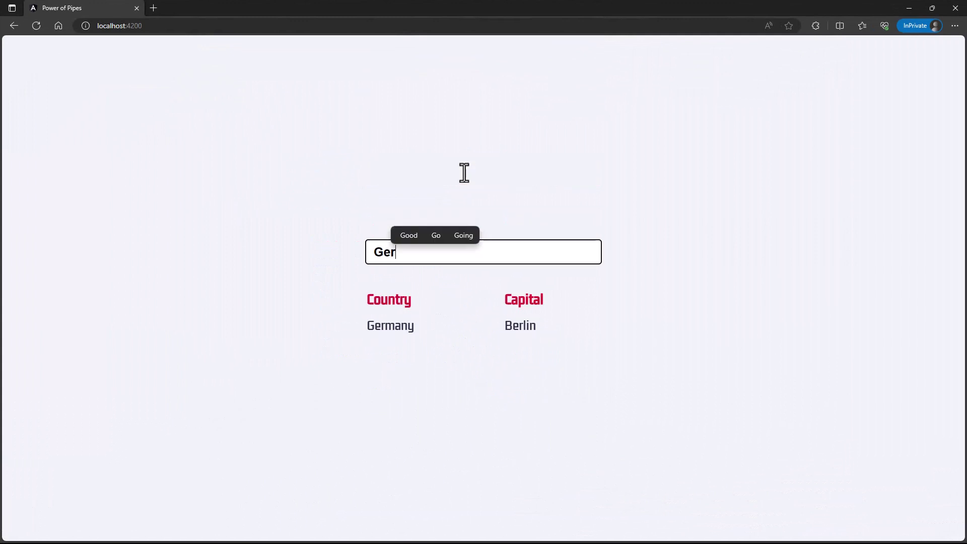
text(m)
key(BackSpace)
key(BackSpace)
key(BackSpace)
key(BackSpace)
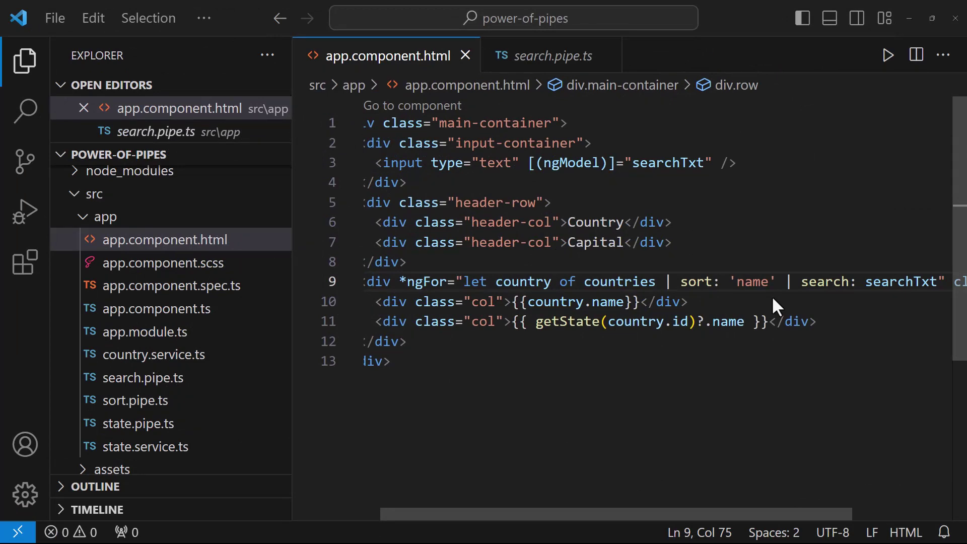
Step: Duplicate the row loop block, comment out the piped copy, and strip sort and search from the active one
click(513, 405)
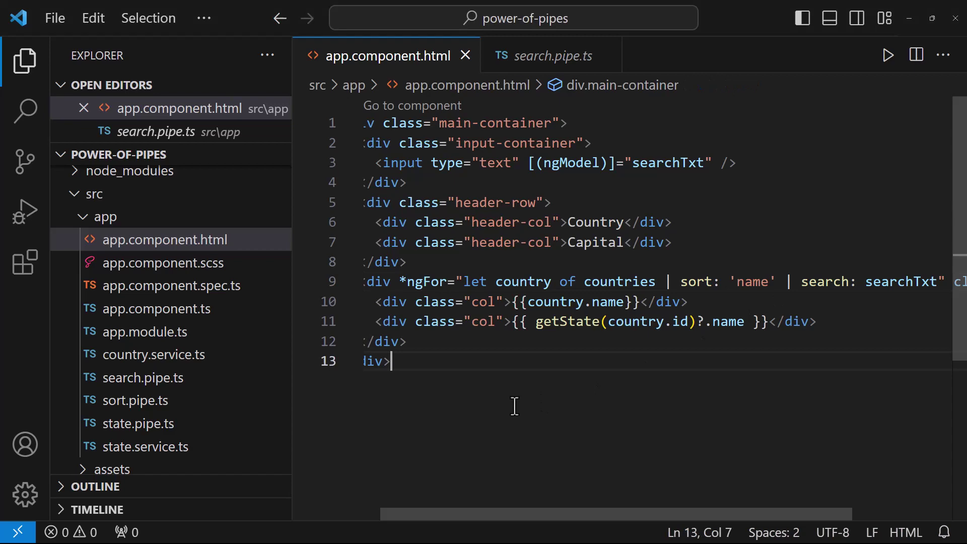
key(ctrl+b)
drag(138, 281, 206, 340)
key(shift+alt+Down)
drag(138, 281, 186, 341)
key(ctrl+slash)
click(615, 441)
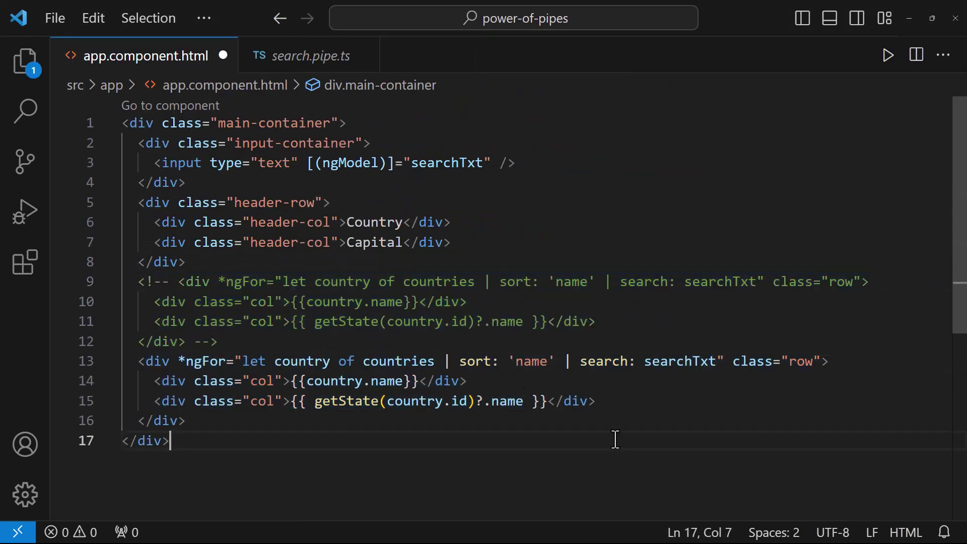
mouse_move(436, 362)
mouse_down()
mouse_move(511, 381)
mouse_move(717, 362)
mouse_up()
key(BackSpace)
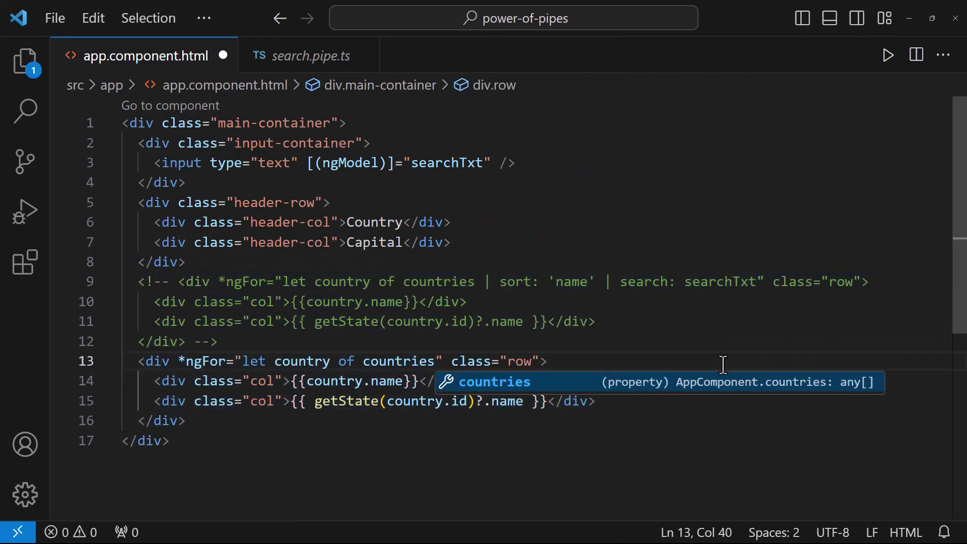
click(820, 322)
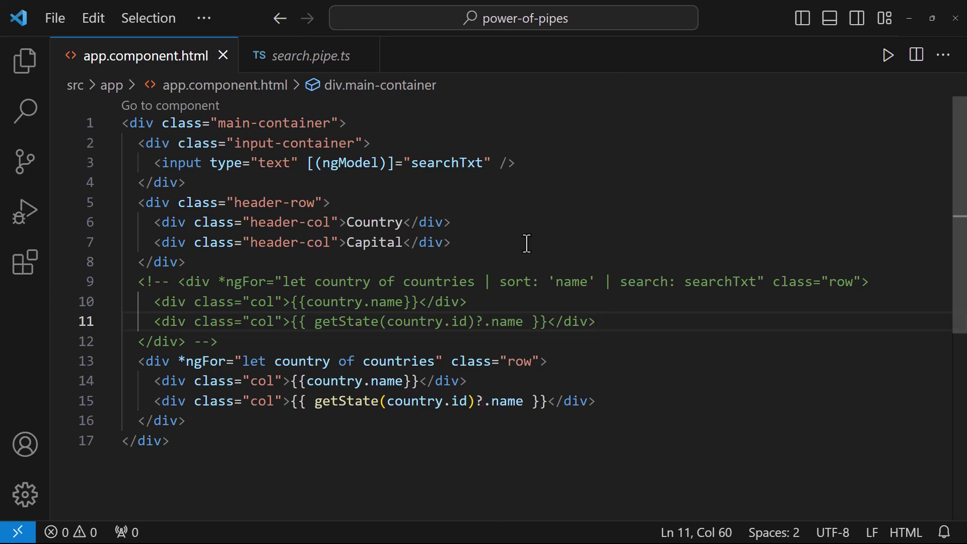
Step: Jump from app.component.ts to getState in state.service.ts and add the console.log of the requested id
key(ctrl+b)
click(76, 360)
key(ctrl+b)
scroll(671, 324, down, 2)
scroll(672, 323, down, 2)
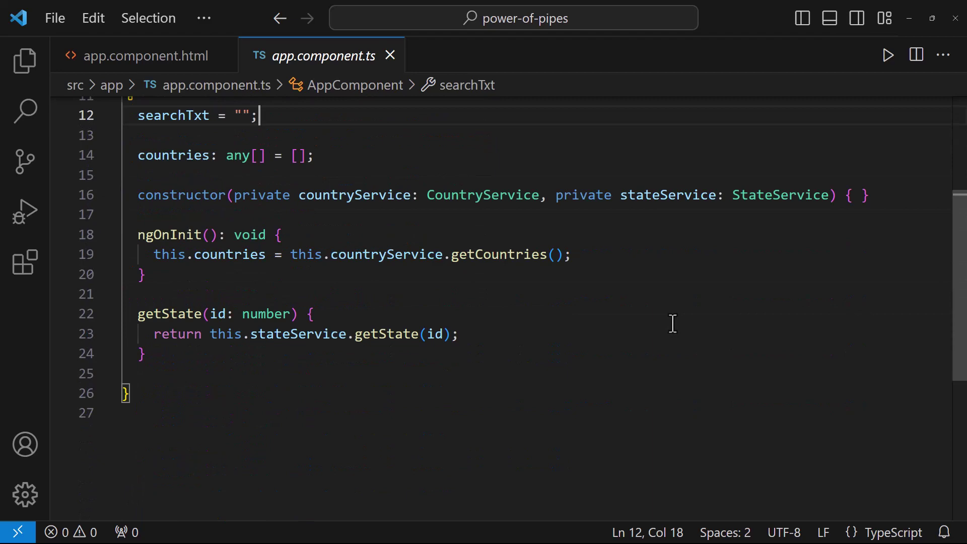
click(501, 334)
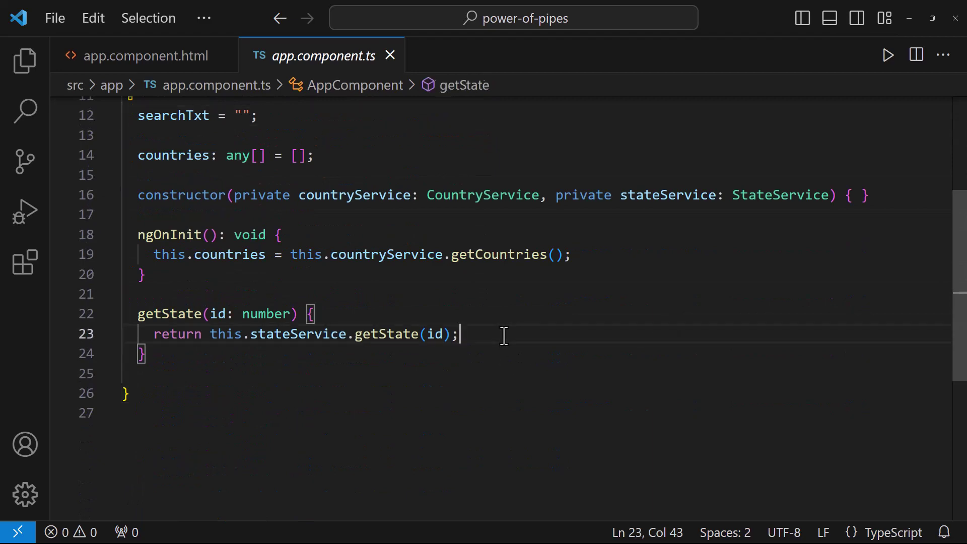
click(404, 335)
key(F12)
scroll(583, 314, down, 4)
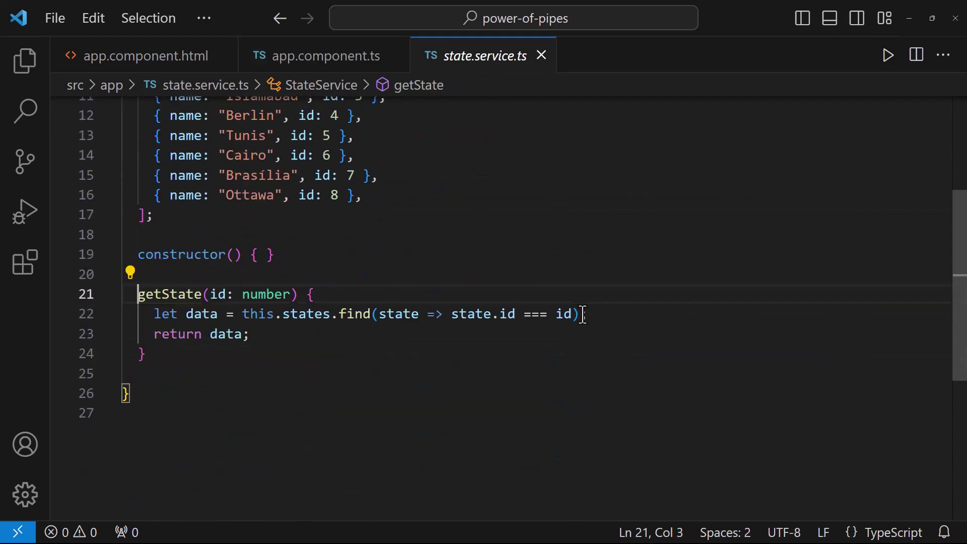
click(369, 294)
key(Return)
text(console.log("getState )
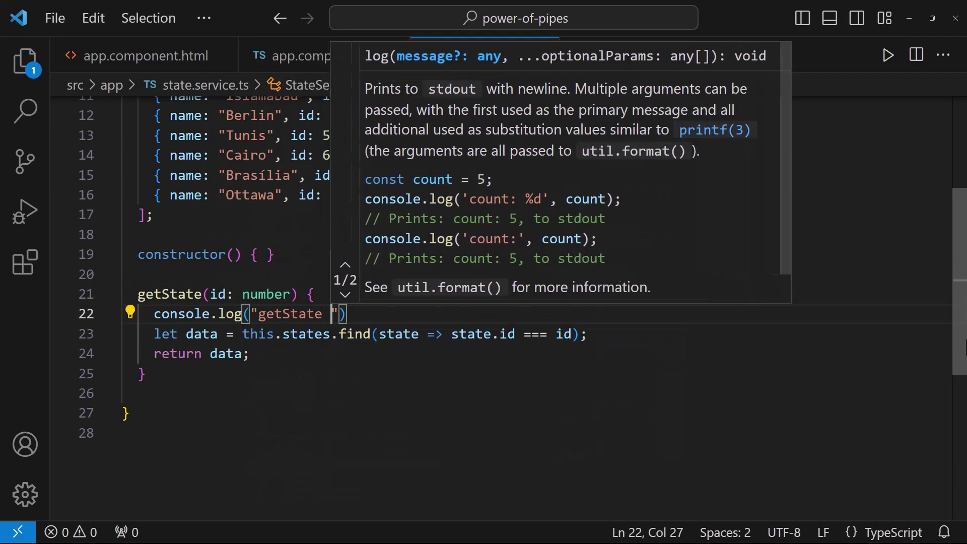
text(function is called for id: ", id);)
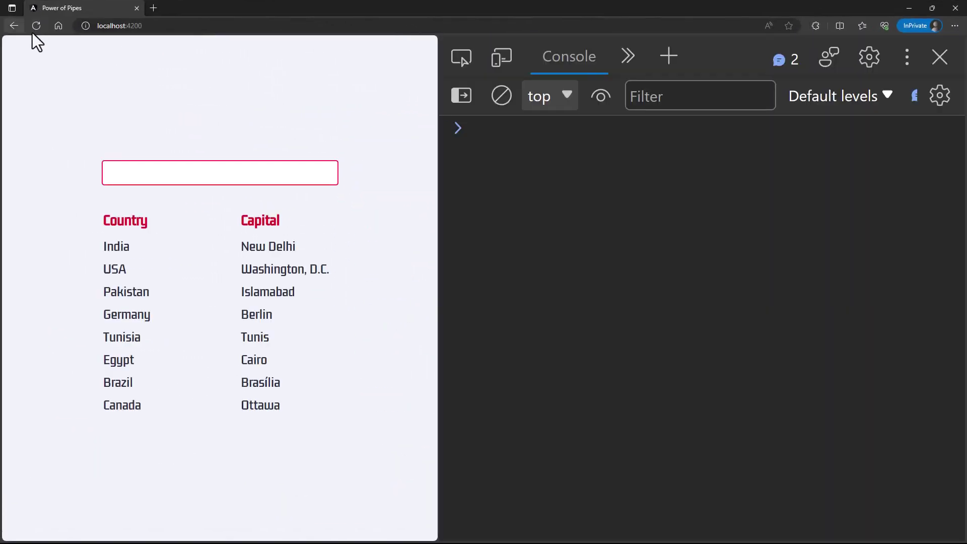
Step: Reload the app, clear the console, and type in the search box to see getState logged for ids 1–8
click(39, 29)
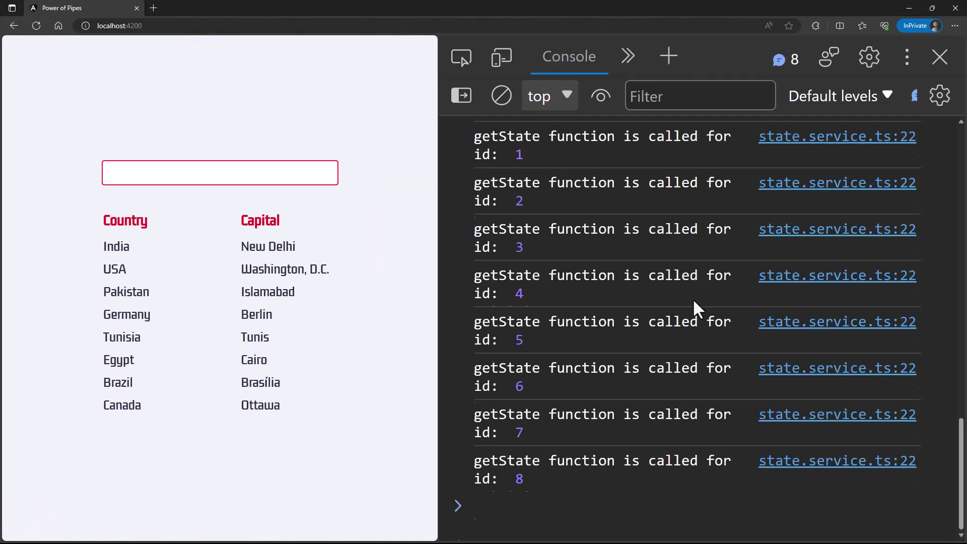
scroll(692, 297, up, 5)
scroll(692, 297, up, 3)
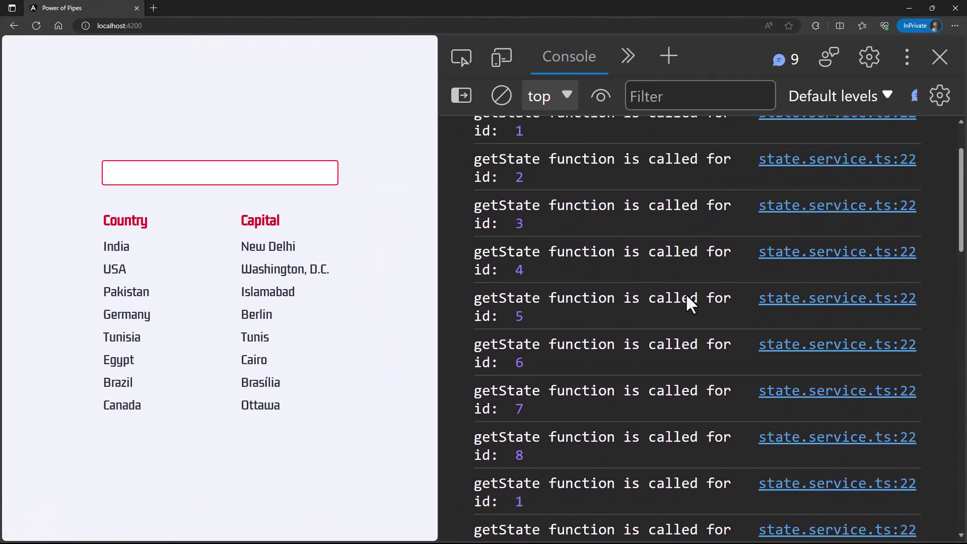
scroll(685, 293, down, 2)
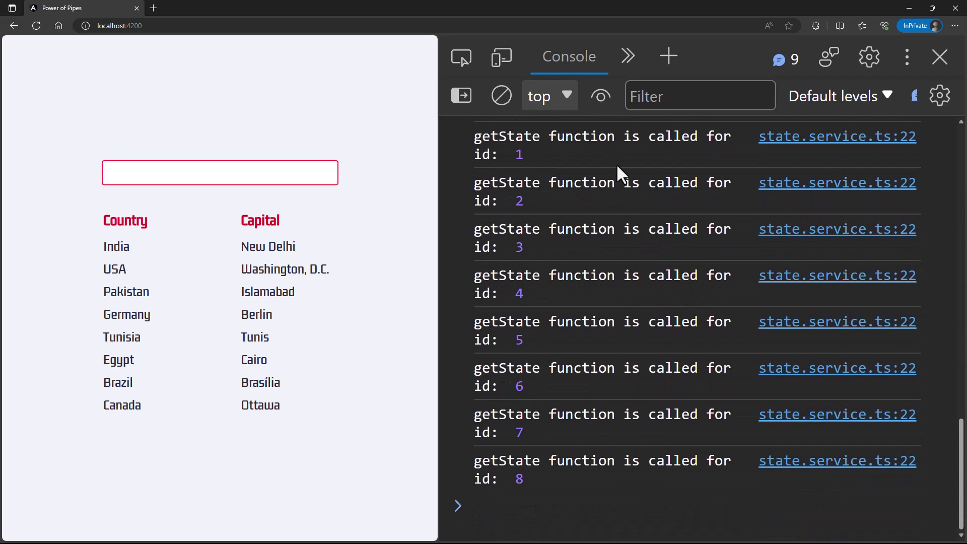
click(501, 93)
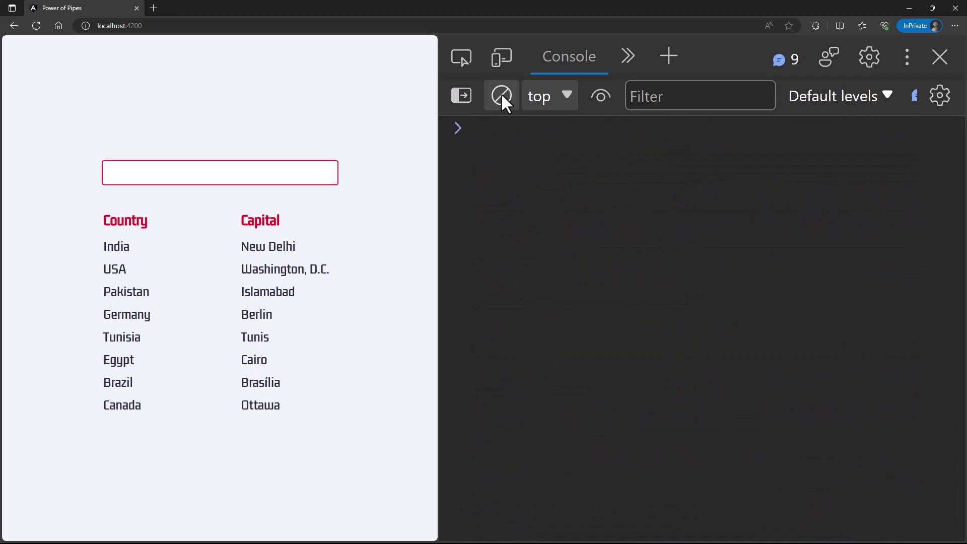
click(186, 171)
text(a)
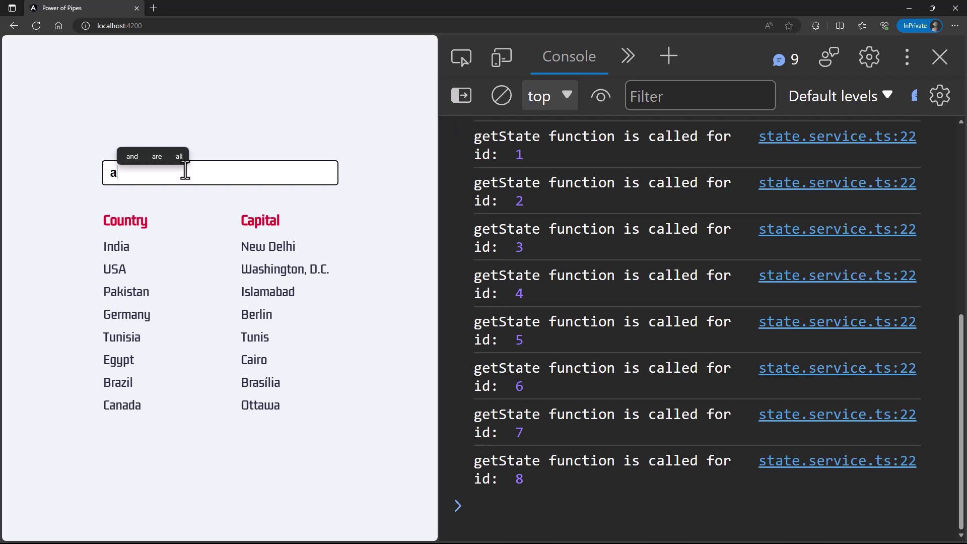
click(500, 96)
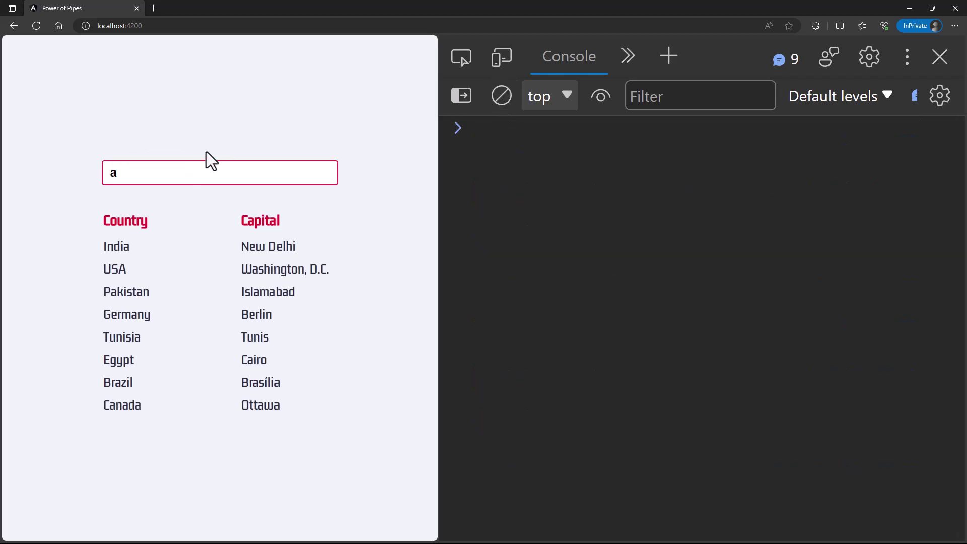
click(188, 170)
text(b)
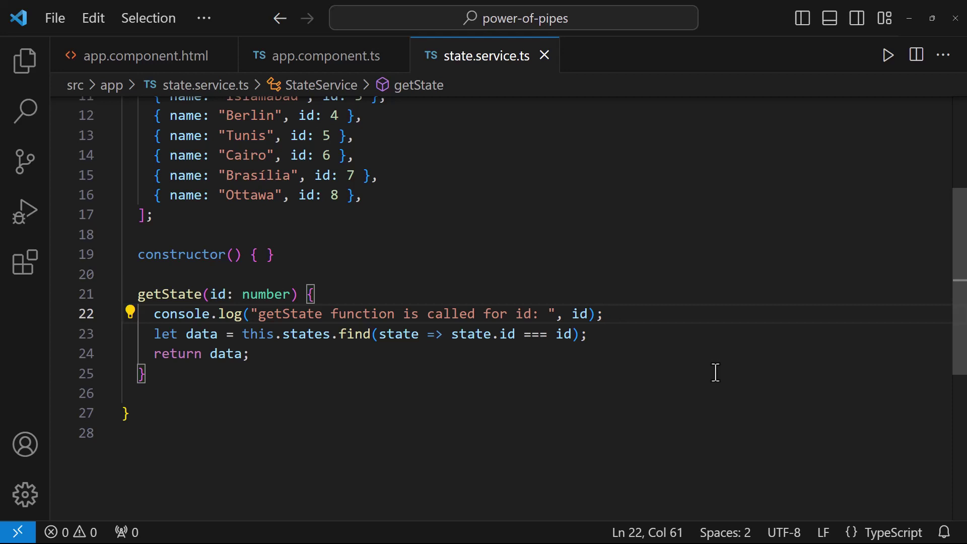
Step: Show the Explorer sidebar listing state.pipe.ts beside state.service.ts
key(ctrl+b)
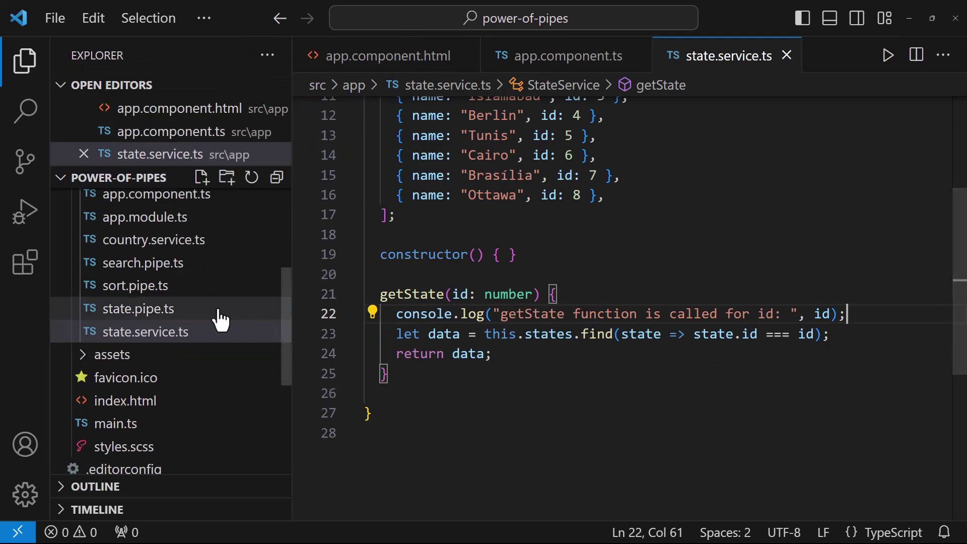
Step: Review state.pipe.ts and its pipe name state, then return to app.component.html
click(118, 323)
click(572, 404)
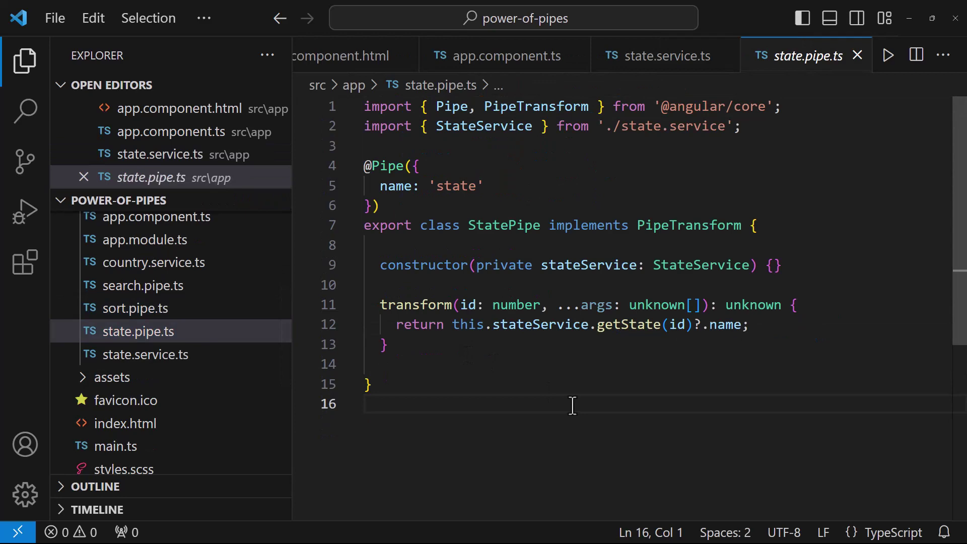
double_click(456, 186)
click(608, 188)
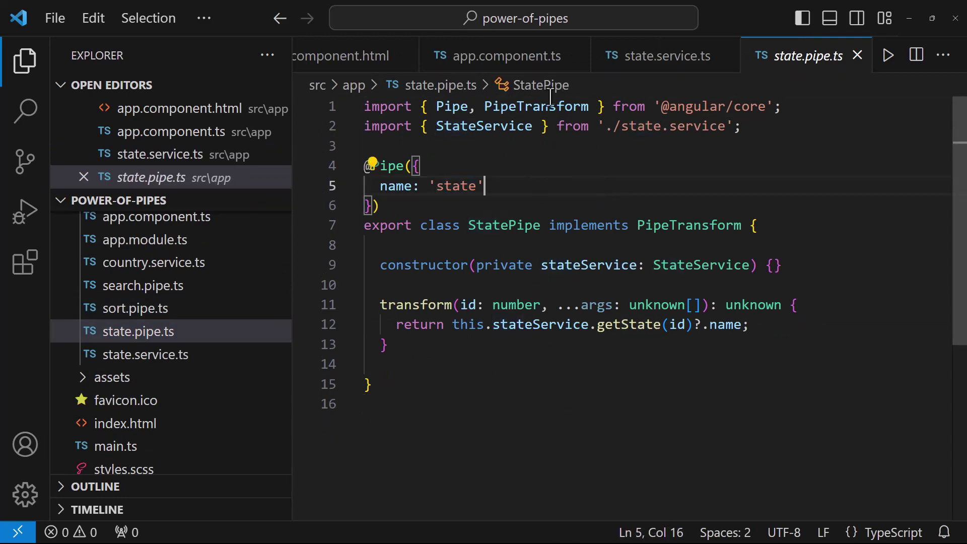
click(508, 56)
click(167, 274)
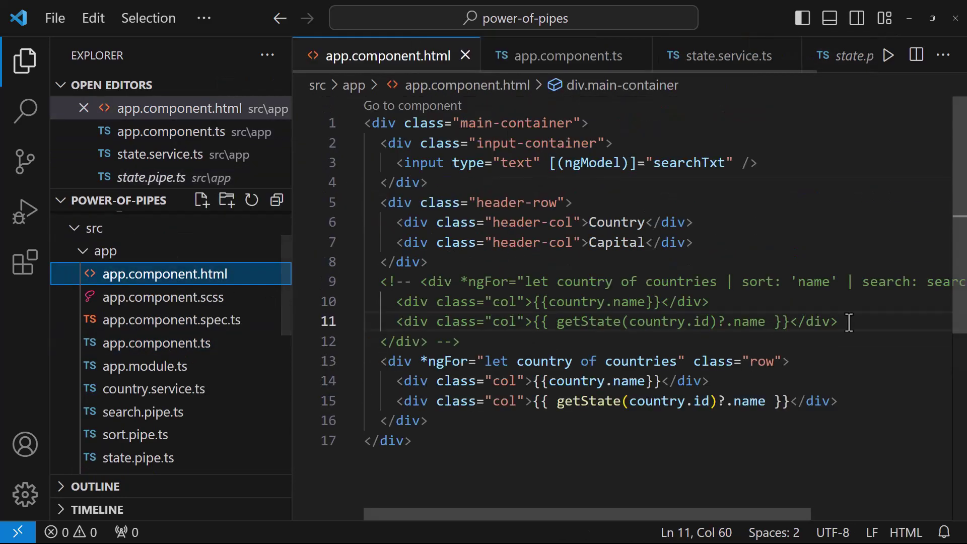
scroll(849, 322, down, 3)
Step: Replace getState(country.id)?.name on line 15 with country.id | state
double_click(590, 296)
key(Delete)
key(Delete)
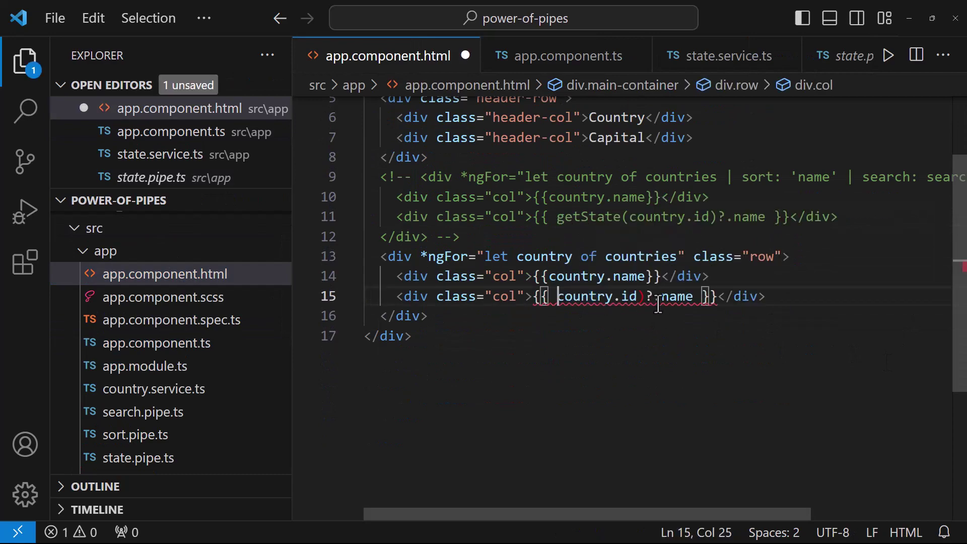
drag(639, 296, 694, 296)
key(Delete)
text(| state)
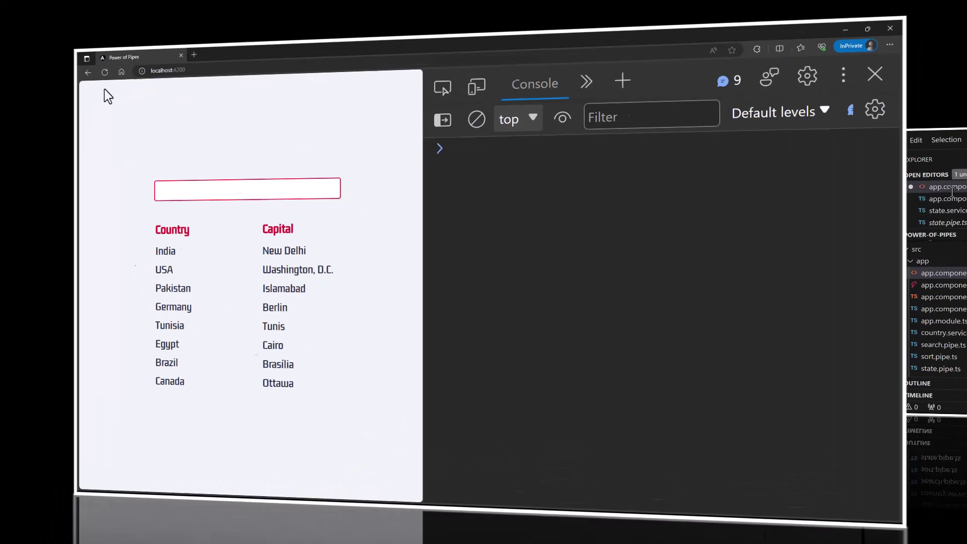
Step: Reload the app, clear the console, and type in the search box to confirm no new getState logs
click(35, 25)
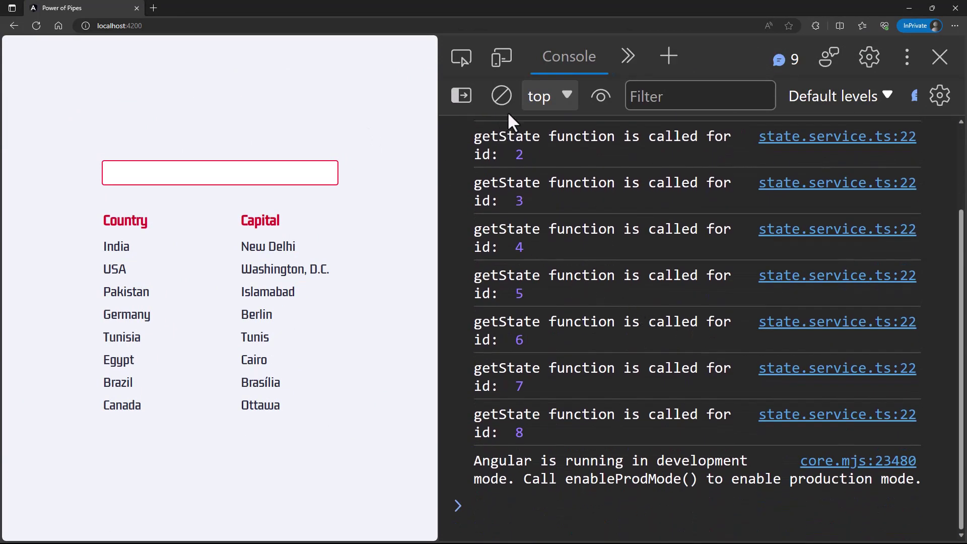
click(501, 97)
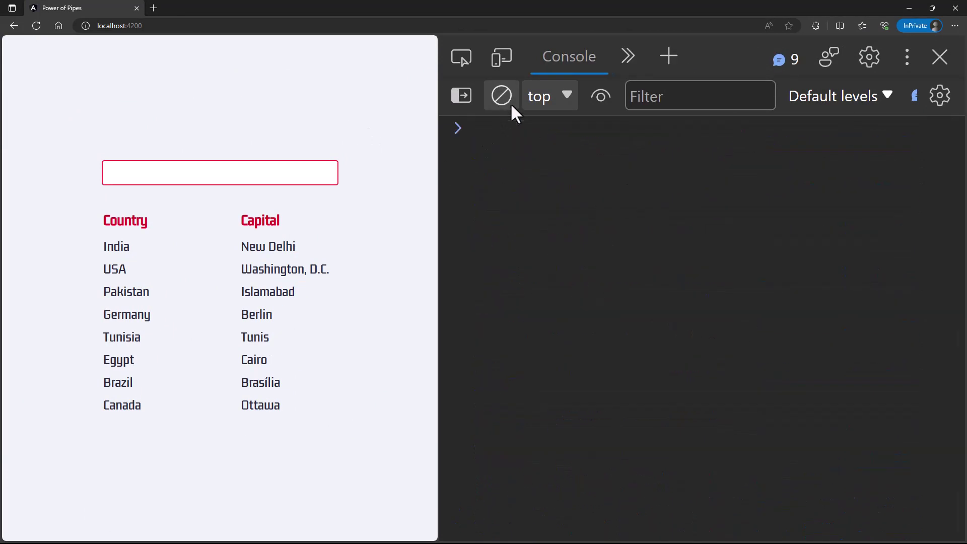
click(271, 172)
text(asfddfsdfsd)
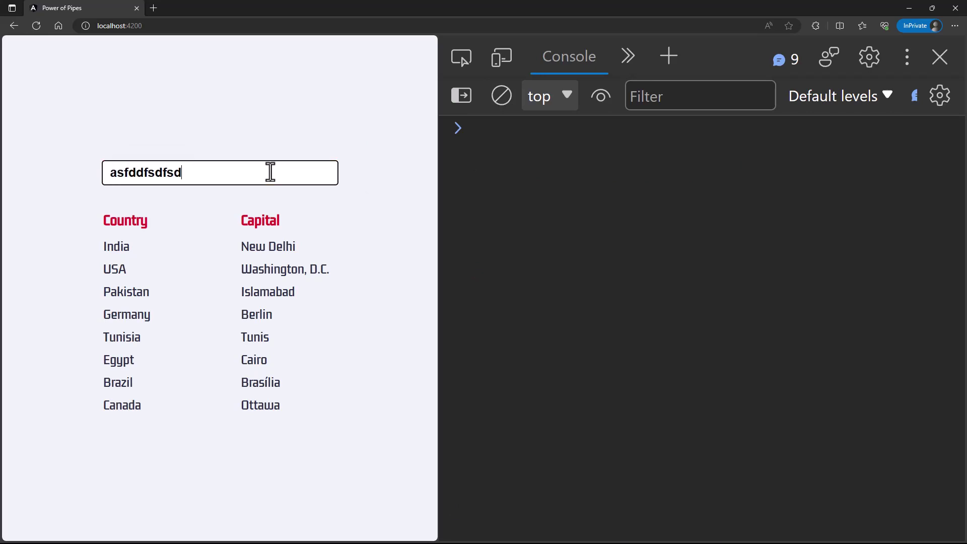
text(dfsdf)
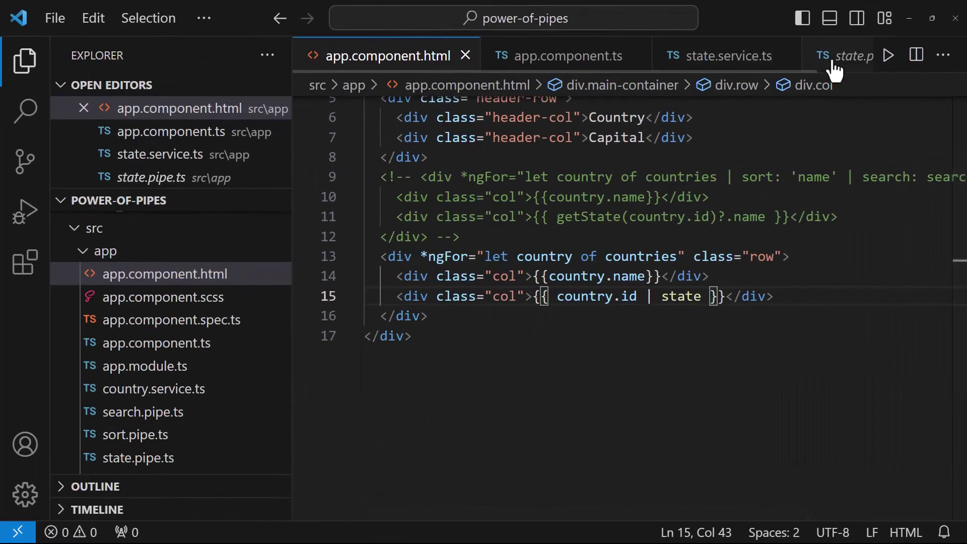
Step: Show state.pipe.ts with its transform returning getState(id)?.name
click(834, 68)
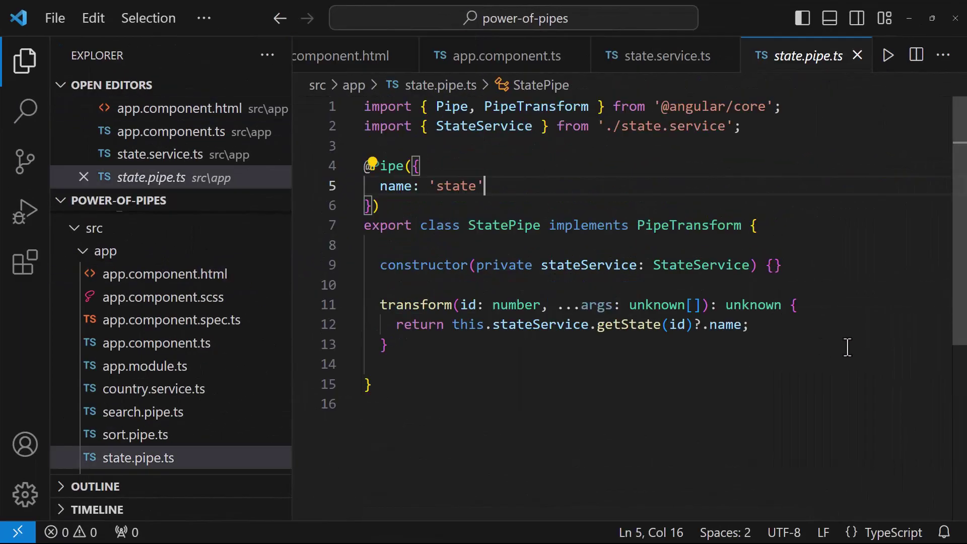